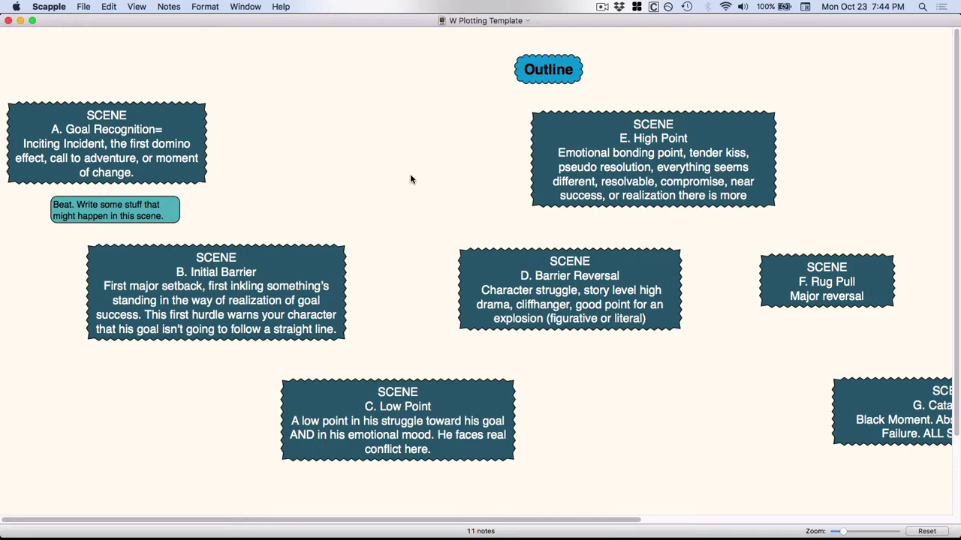
Select the Goal Recognition, Low Point and High Point scene notes in turn, then deselect.
{"action": "left_click", "coordinate": [191, 133]}
{"action": "left_click", "coordinate": [253, 252]}
{"action": "left_click", "coordinate": [376, 424]}
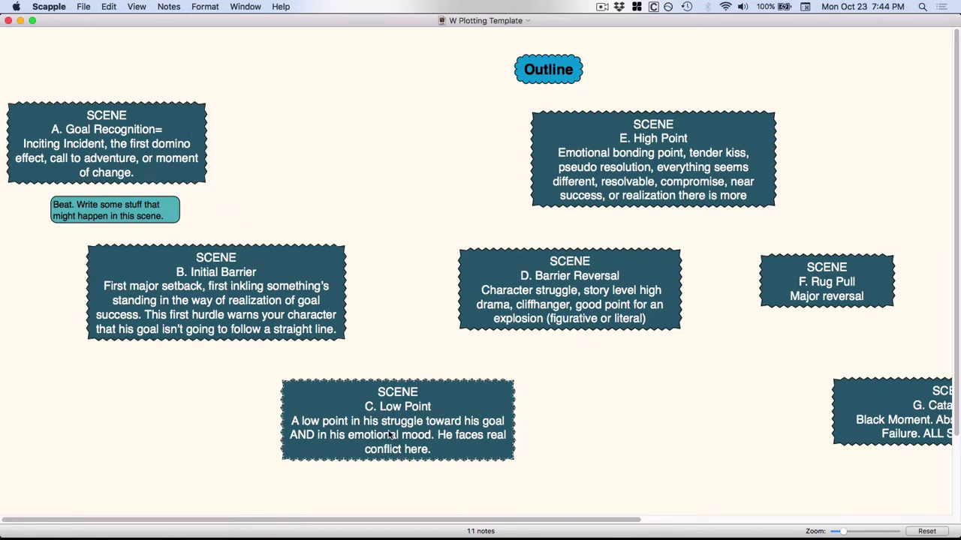
{"action": "left_click", "coordinate": [525, 274]}
{"action": "left_click", "coordinate": [584, 153]}
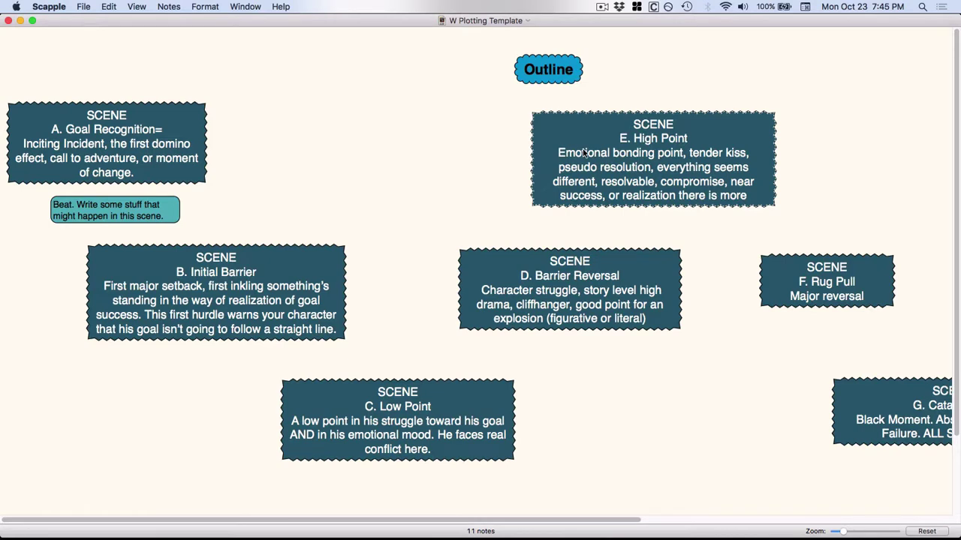
{"action": "left_click", "coordinate": [350, 148]}
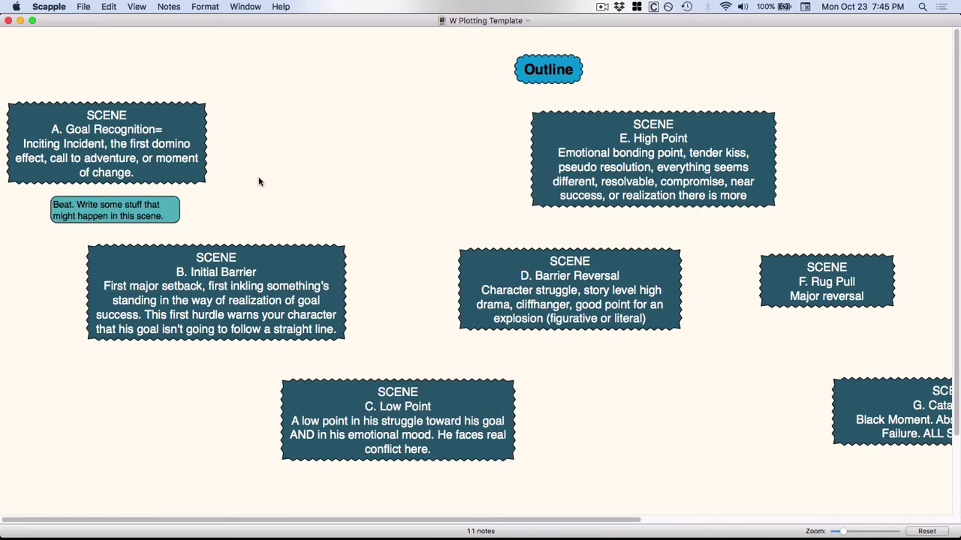
Open and dismiss the File menu, then bring up the Window menu's open-document list.
{"action": "left_click", "coordinate": [84, 7]}
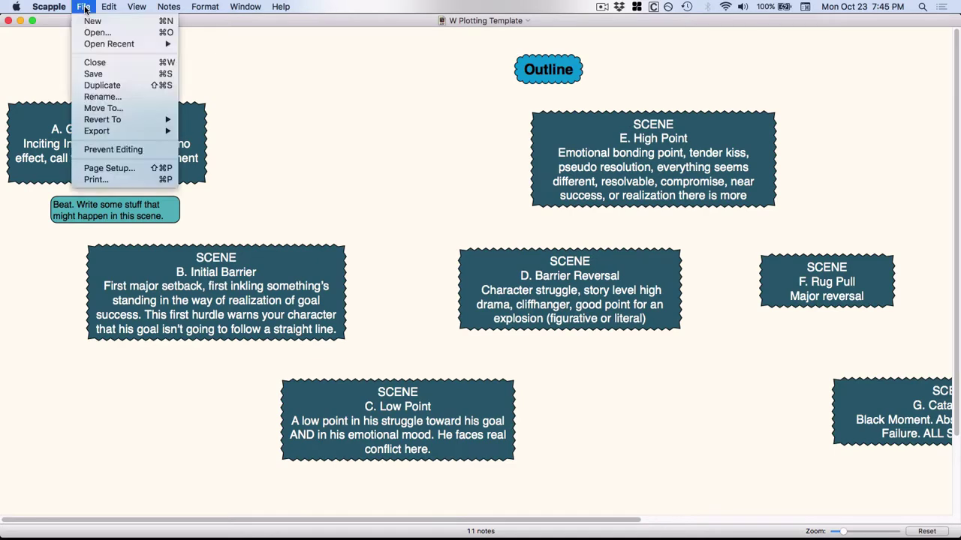
{"action": "left_click", "coordinate": [286, 84]}
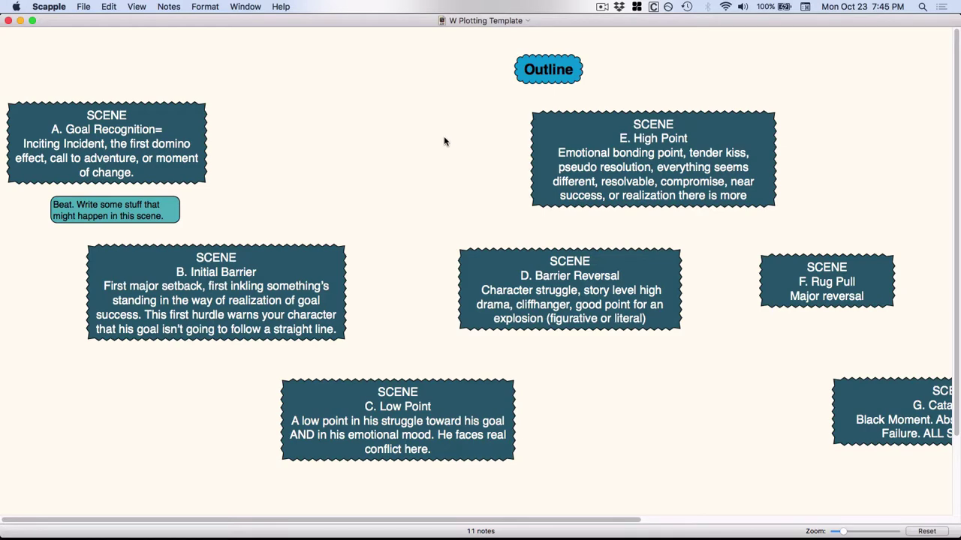
{"action": "left_click", "coordinate": [244, 7]}
Switch to the Opposition W Outline board and select a couple of its character notes.
{"action": "left_click", "coordinate": [315, 282]}
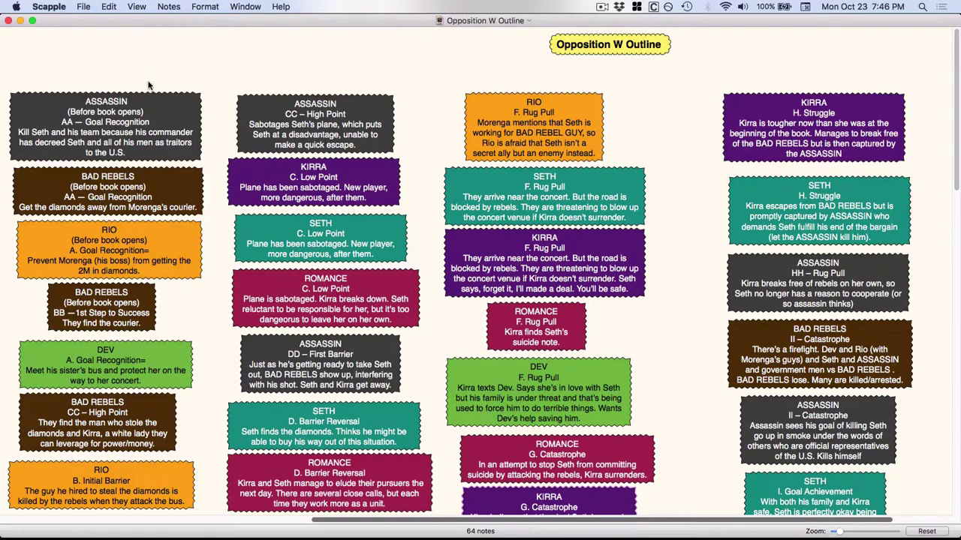
{"action": "left_click", "coordinate": [229, 184]}
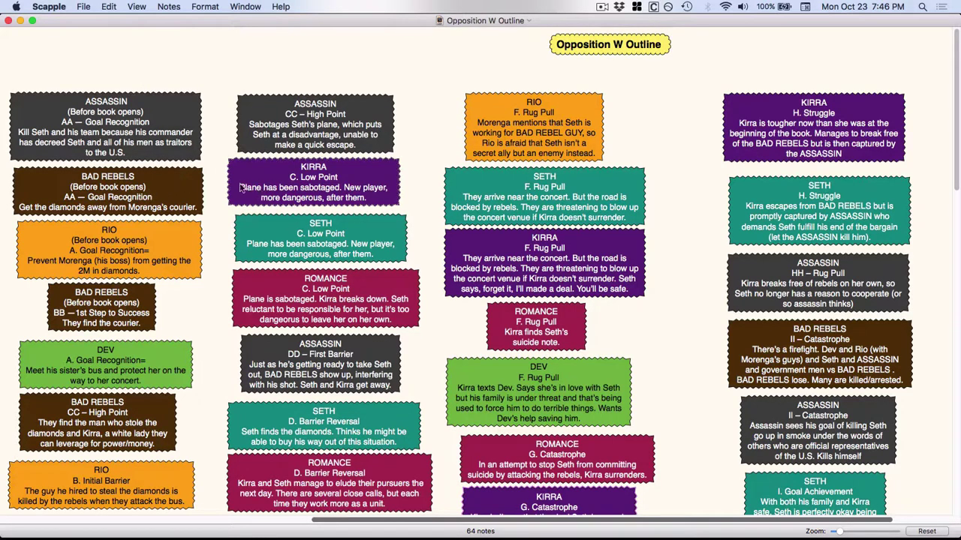
{"action": "left_click", "coordinate": [161, 190]}
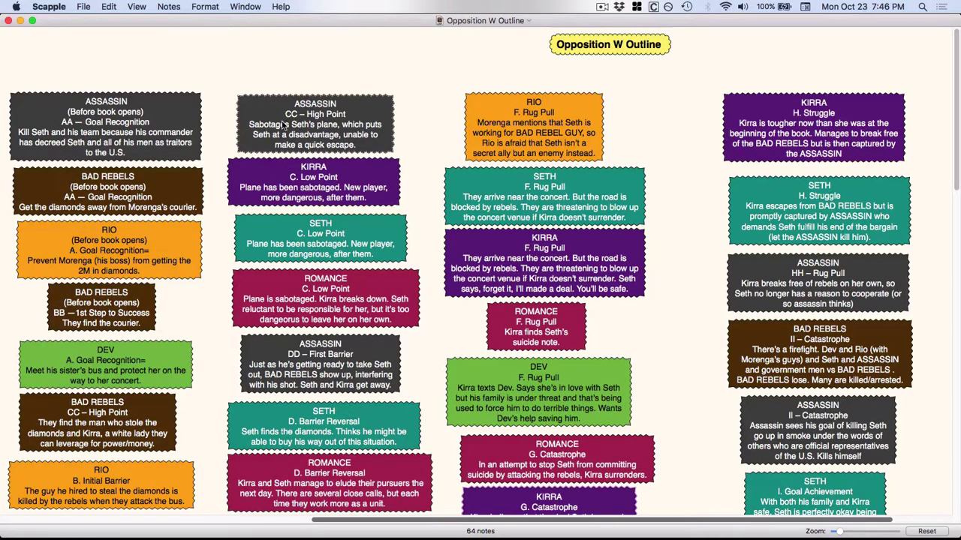
Scroll down through the Opposition W Outline notes and back up slightly.
{"action": "scroll", "coordinate": [284, 124], "scroll_direction": "down", "scroll_amount": 5}
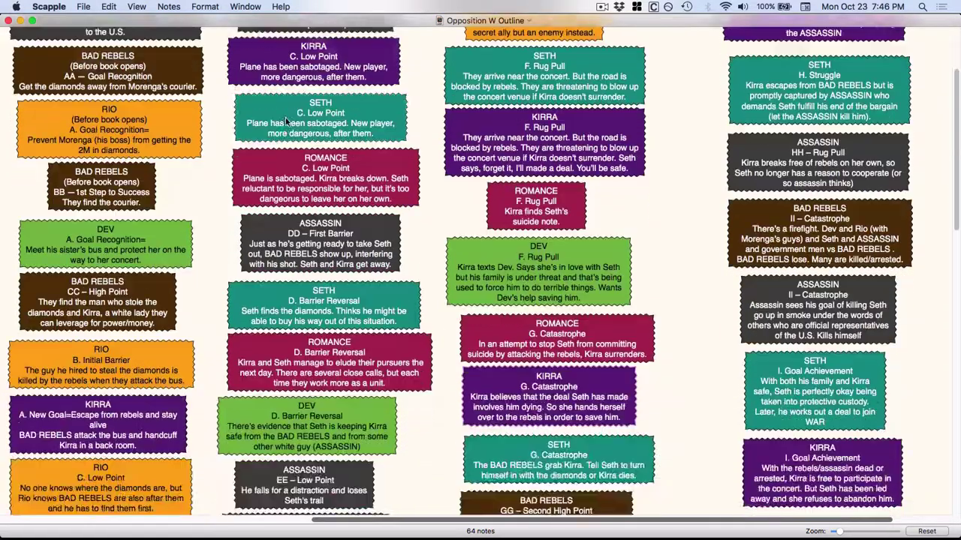
{"action": "scroll", "coordinate": [287, 120], "scroll_direction": "down", "scroll_amount": 3}
{"action": "scroll", "coordinate": [288, 118], "scroll_direction": "down", "scroll_amount": 4}
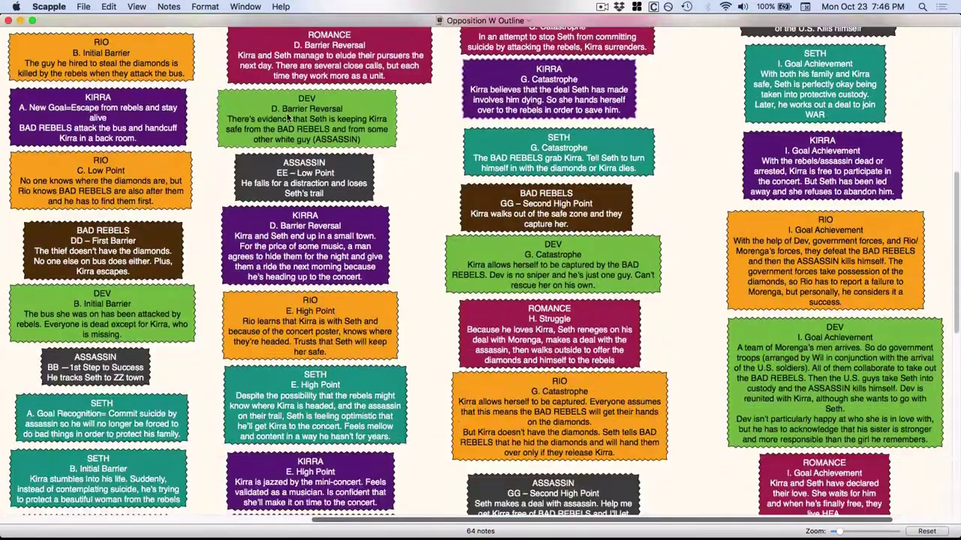
{"action": "scroll", "coordinate": [287, 117], "scroll_direction": "down", "scroll_amount": 8}
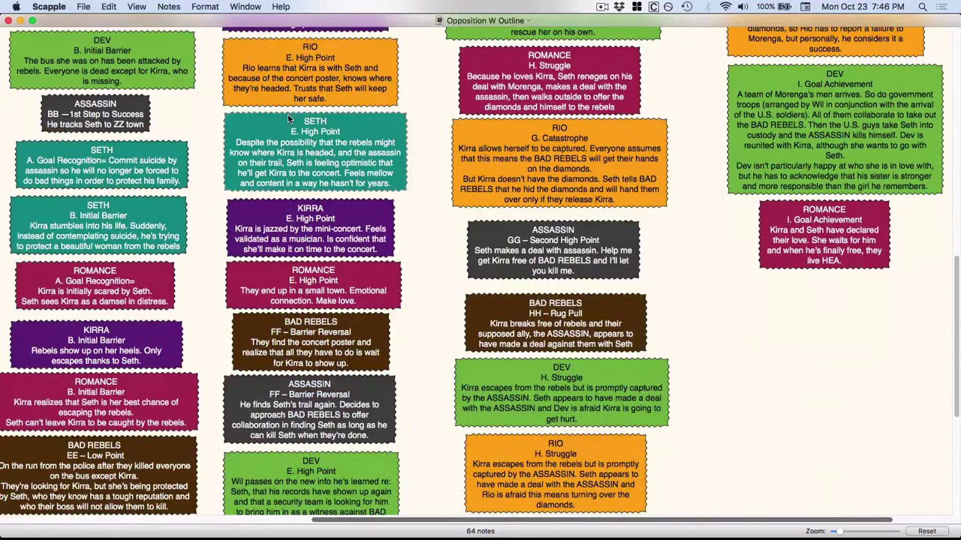
{"action": "scroll", "coordinate": [288, 118], "scroll_direction": "down", "scroll_amount": 4}
{"action": "scroll", "coordinate": [287, 118], "scroll_direction": "up", "scroll_amount": 20}
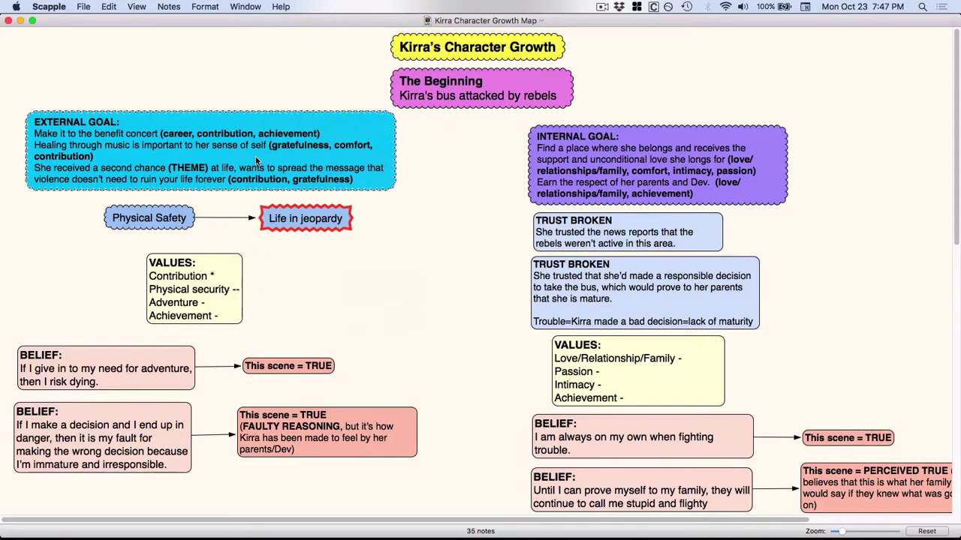
Select and deselect The Beginning, TRUST BROKEN and Physical Safety notes on the growth map.
{"action": "left_click", "coordinate": [256, 80]}
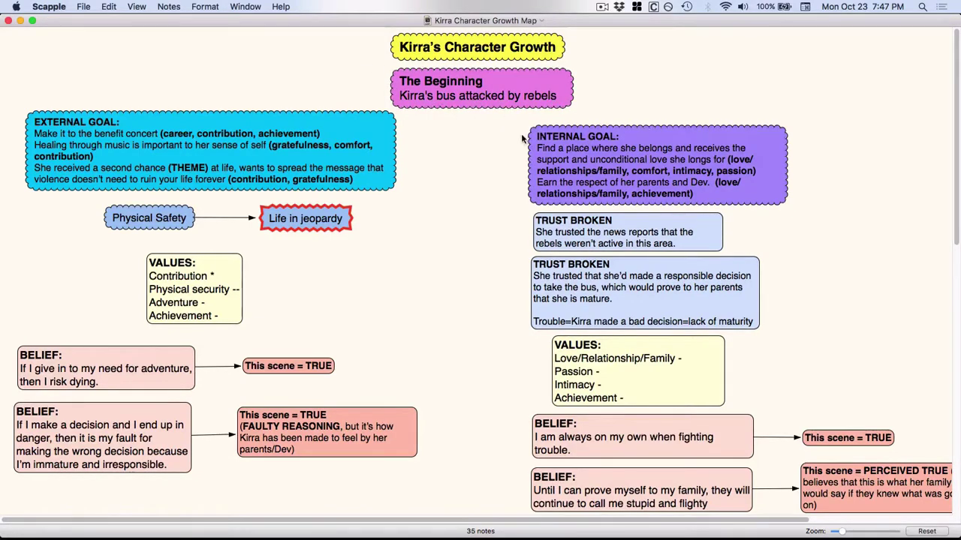
{"action": "left_click", "coordinate": [476, 99]}
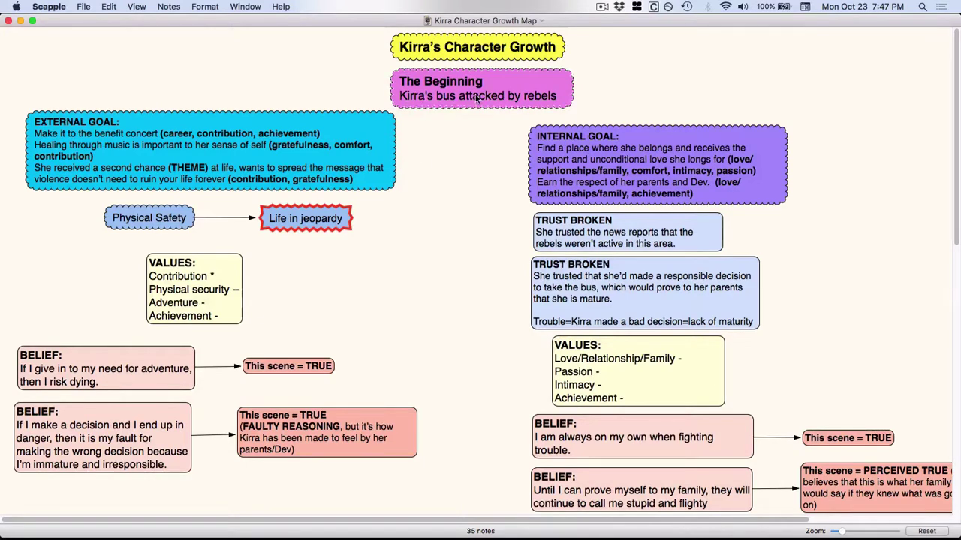
{"action": "left_click", "coordinate": [499, 128]}
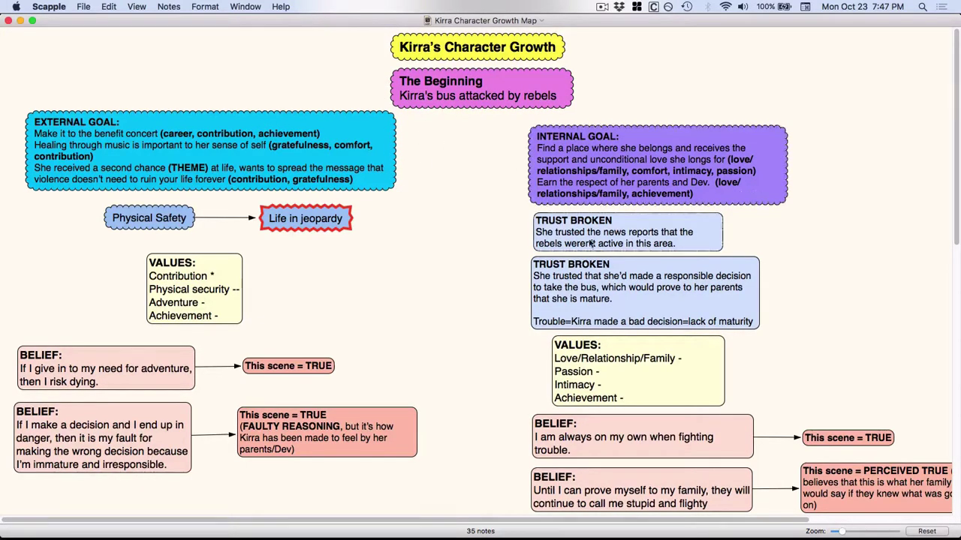
{"action": "left_click", "coordinate": [579, 301]}
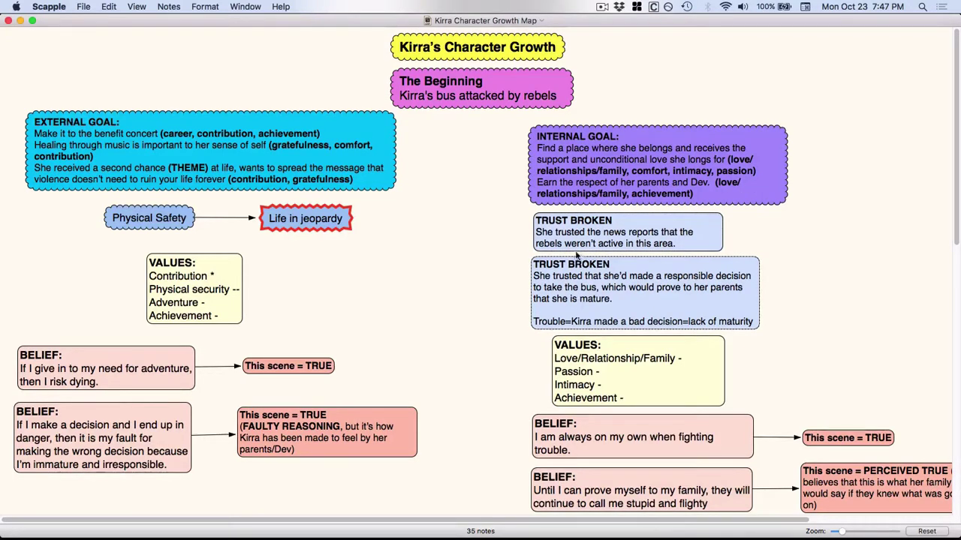
{"action": "left_click", "coordinate": [494, 304]}
{"action": "left_click", "coordinate": [120, 217]}
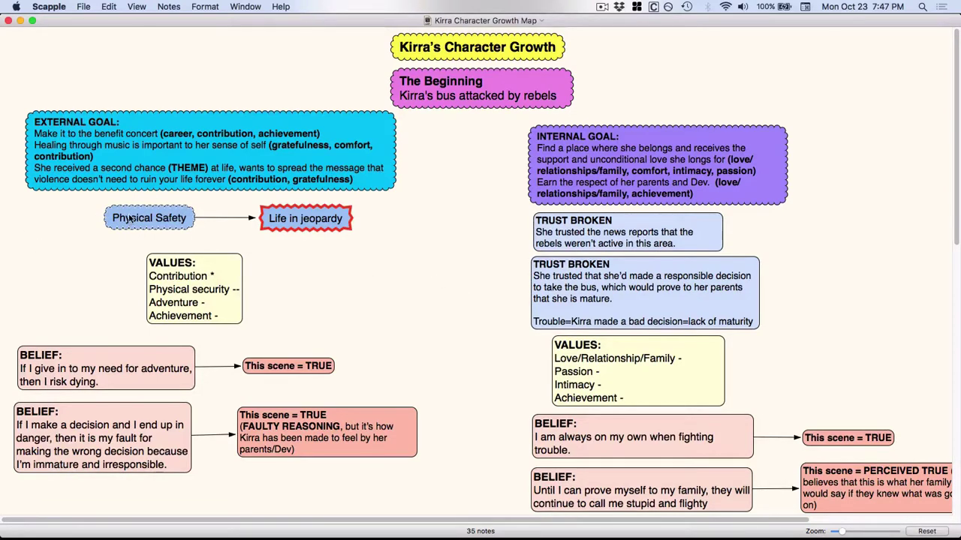
{"action": "left_click", "coordinate": [232, 207]}
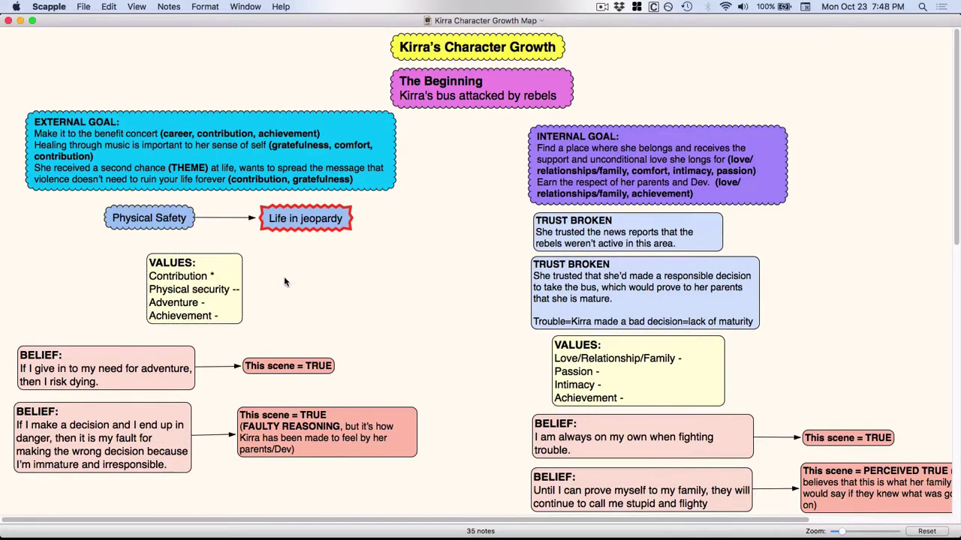
Scroll down through the Kirra Character Growth Map and back up a little.
{"action": "scroll", "coordinate": [285, 281], "scroll_direction": "down", "scroll_amount": 5}
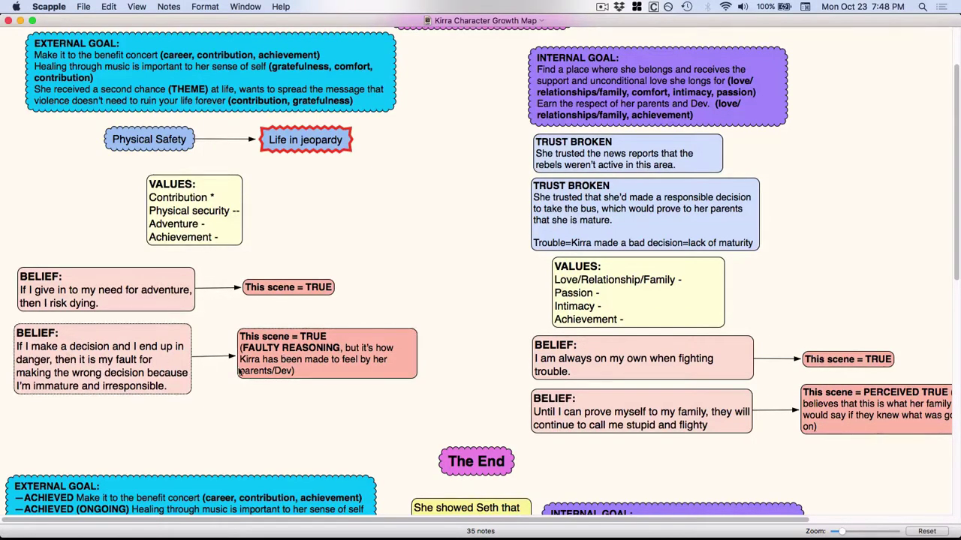
{"action": "scroll", "coordinate": [356, 356], "scroll_direction": "down", "scroll_amount": 2}
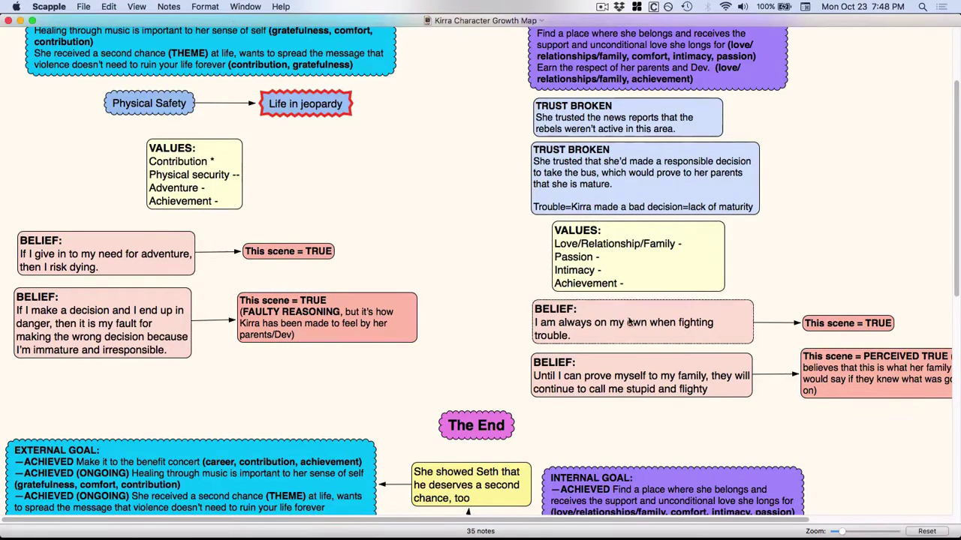
{"action": "scroll", "coordinate": [713, 352], "scroll_direction": "down", "scroll_amount": 4}
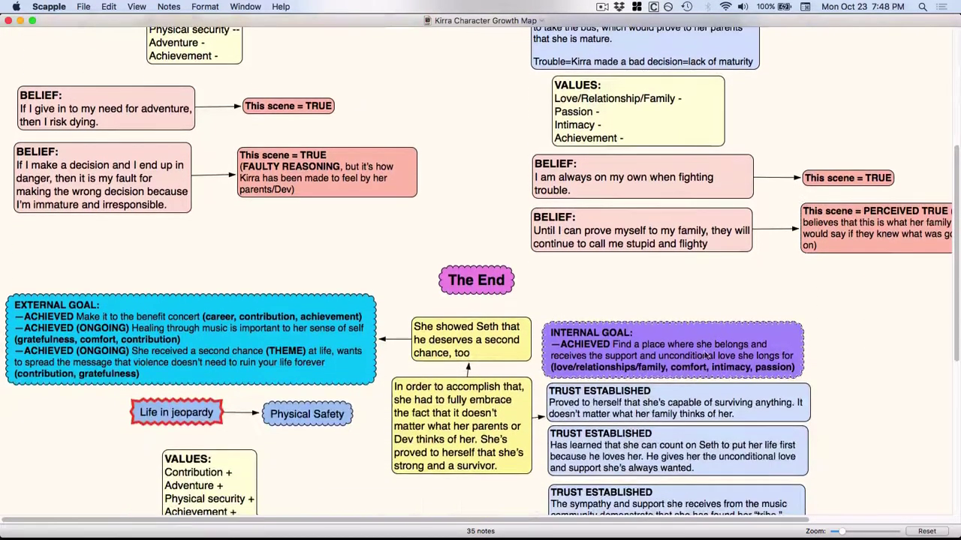
{"action": "scroll", "coordinate": [715, 356], "scroll_direction": "down", "scroll_amount": 3}
{"action": "scroll", "coordinate": [516, 171], "scroll_direction": "down", "scroll_amount": 3}
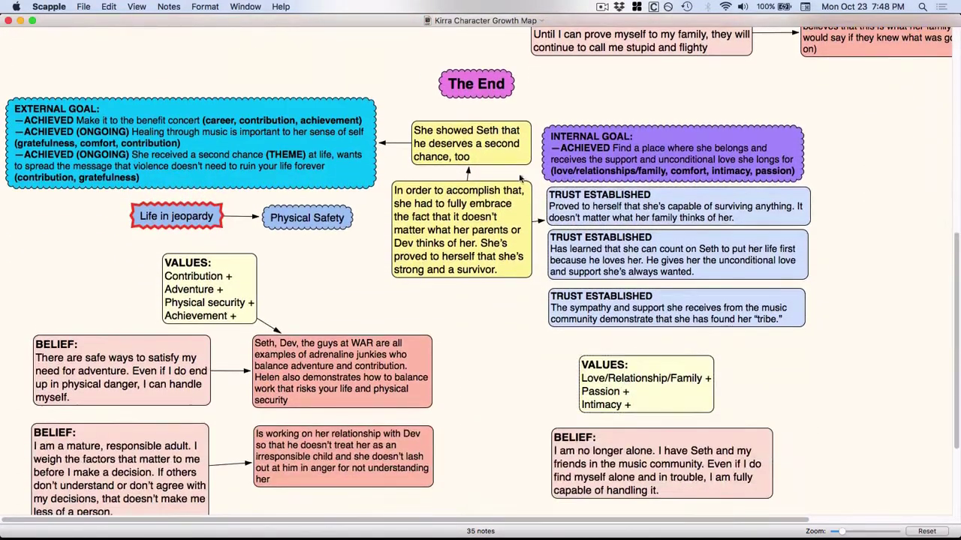
{"action": "scroll", "coordinate": [909, 368], "scroll_direction": "down", "scroll_amount": 3}
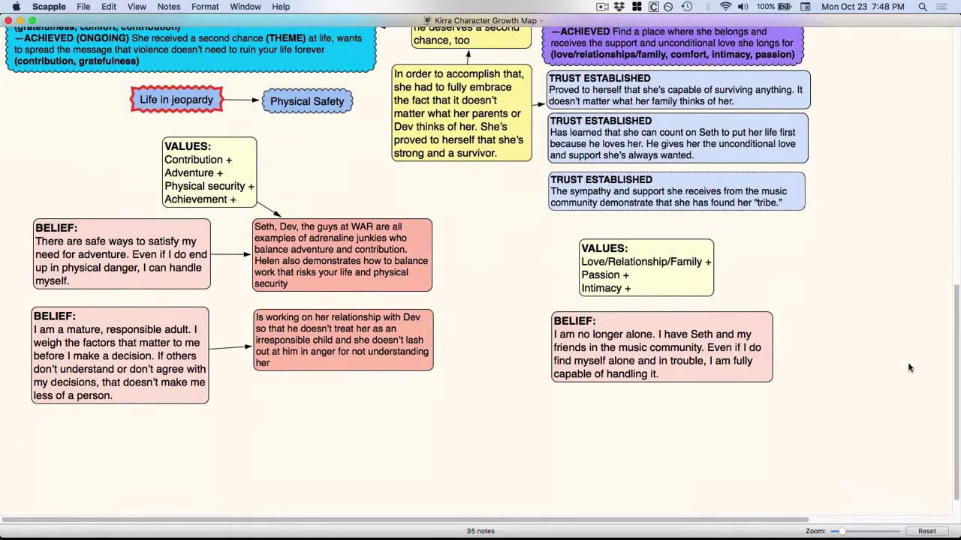
{"action": "scroll", "coordinate": [909, 367], "scroll_direction": "up", "scroll_amount": 10}
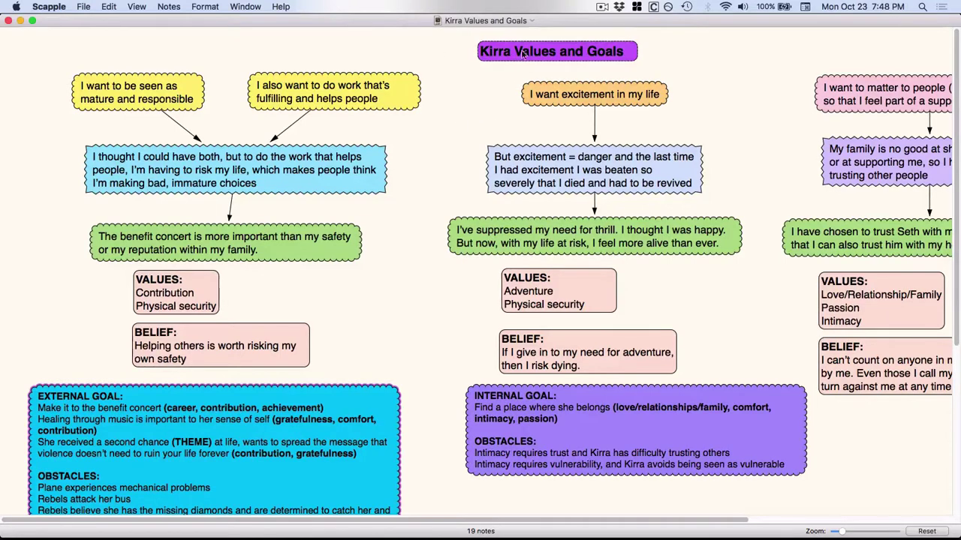
Select the 'I want excitement in my life' note and scroll the board down and back.
{"action": "left_click", "coordinate": [554, 105]}
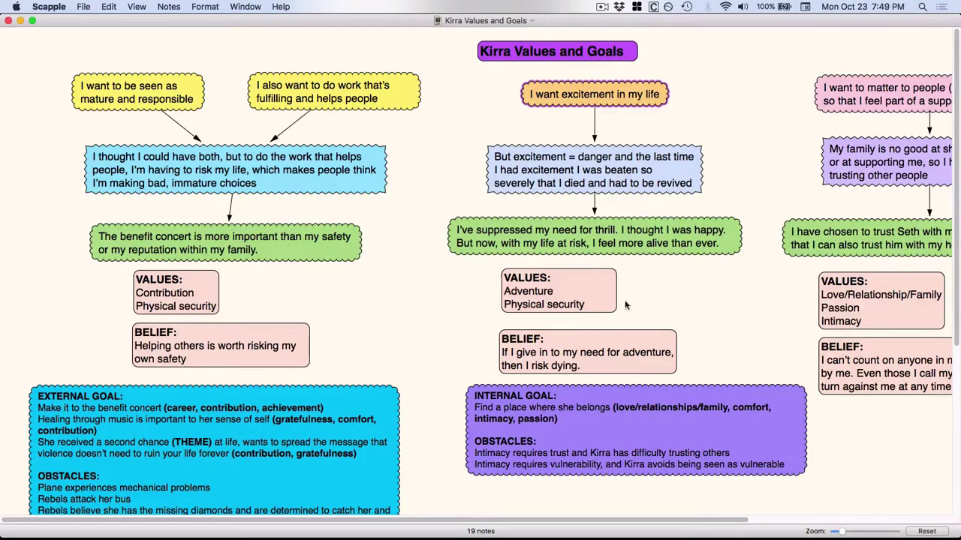
{"action": "scroll", "coordinate": [627, 396], "scroll_direction": "down", "scroll_amount": 10}
{"action": "scroll", "coordinate": [627, 396], "scroll_direction": "up", "scroll_amount": 10}
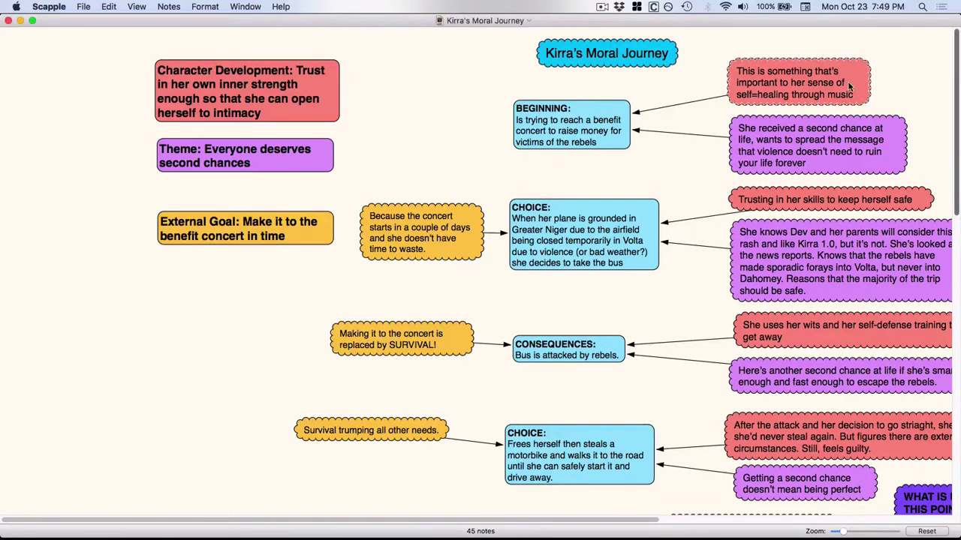
Scroll the Kirra's Moral Journey board down and back up.
{"action": "scroll", "coordinate": [893, 199], "scroll_direction": "down", "scroll_amount": 5}
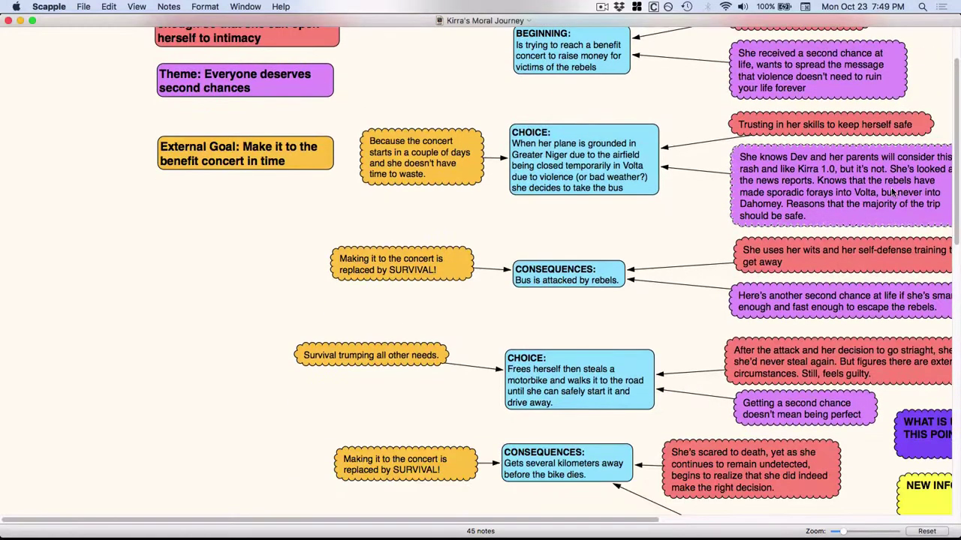
{"action": "scroll", "coordinate": [894, 193], "scroll_direction": "down", "scroll_amount": 9}
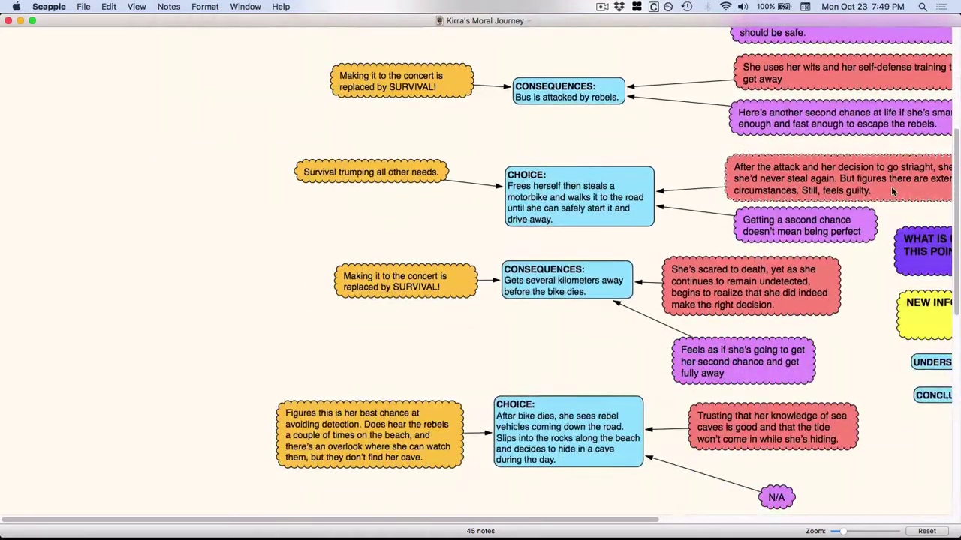
{"action": "scroll", "coordinate": [893, 192], "scroll_direction": "up", "scroll_amount": 13}
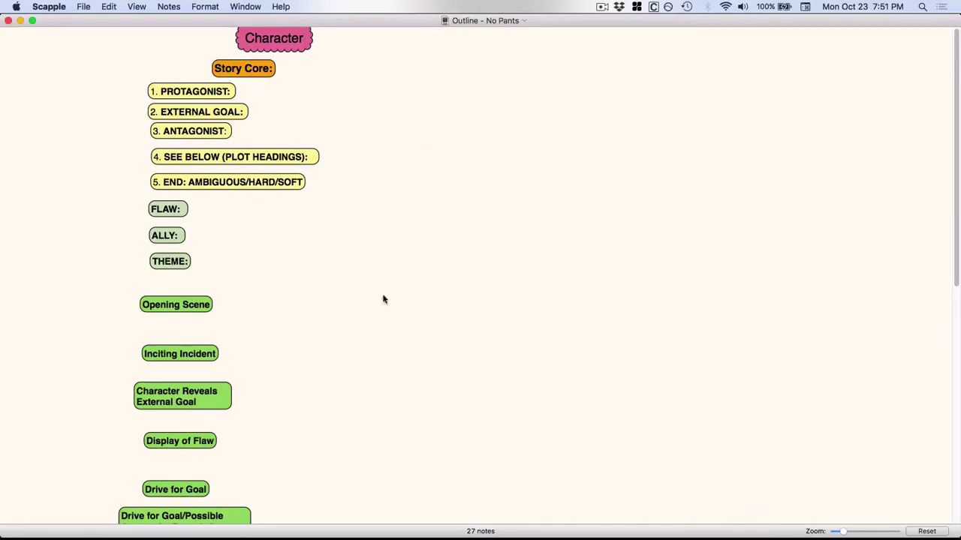
Scroll the Outline – No Pants board down and back up.
{"action": "scroll", "coordinate": [394, 406], "scroll_direction": "down", "scroll_amount": 1}
{"action": "scroll", "coordinate": [393, 406], "scroll_direction": "down", "scroll_amount": 10}
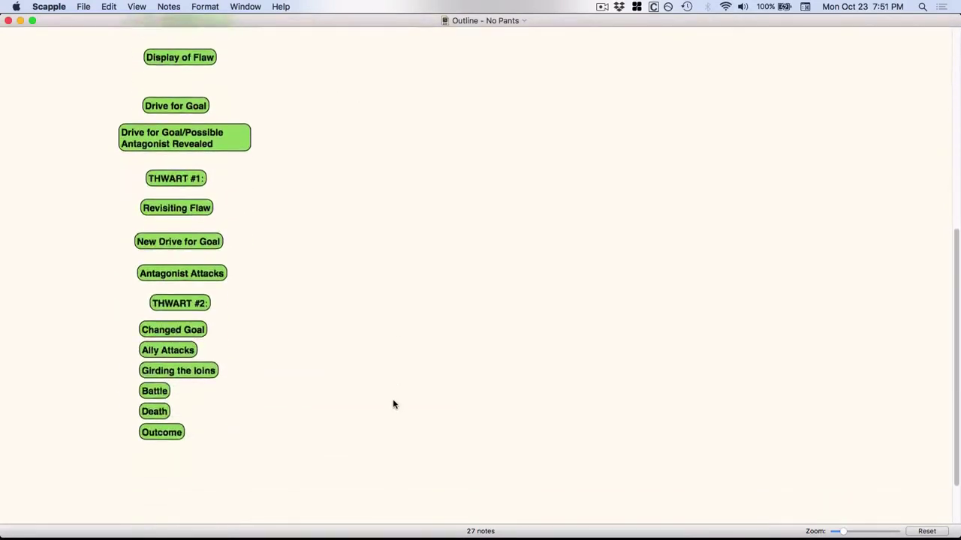
{"action": "scroll", "coordinate": [393, 405], "scroll_direction": "up", "scroll_amount": 10}
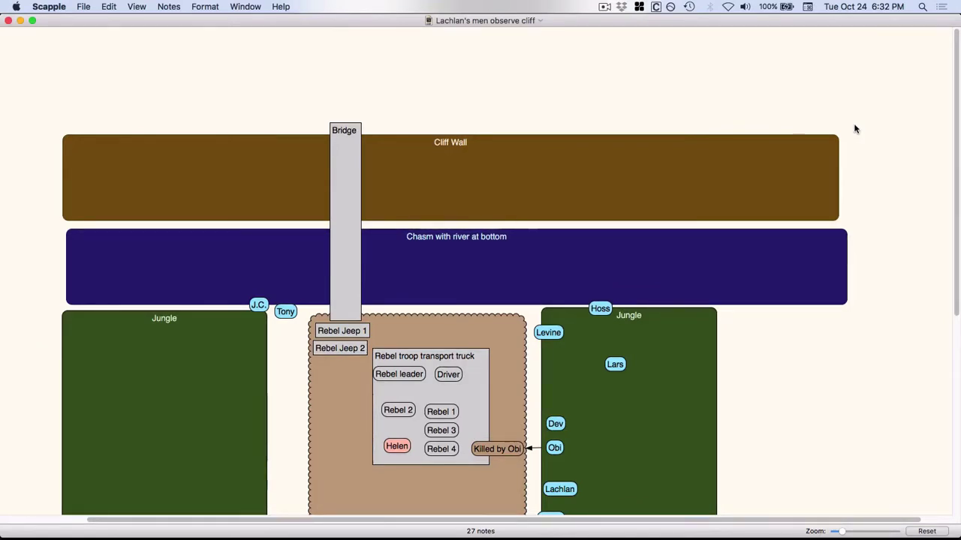
{"action": "scroll", "coordinate": [855, 129], "scroll_direction": "down", "scroll_amount": 3}
{"action": "scroll", "coordinate": [854, 129], "scroll_direction": "down", "scroll_amount": 5}
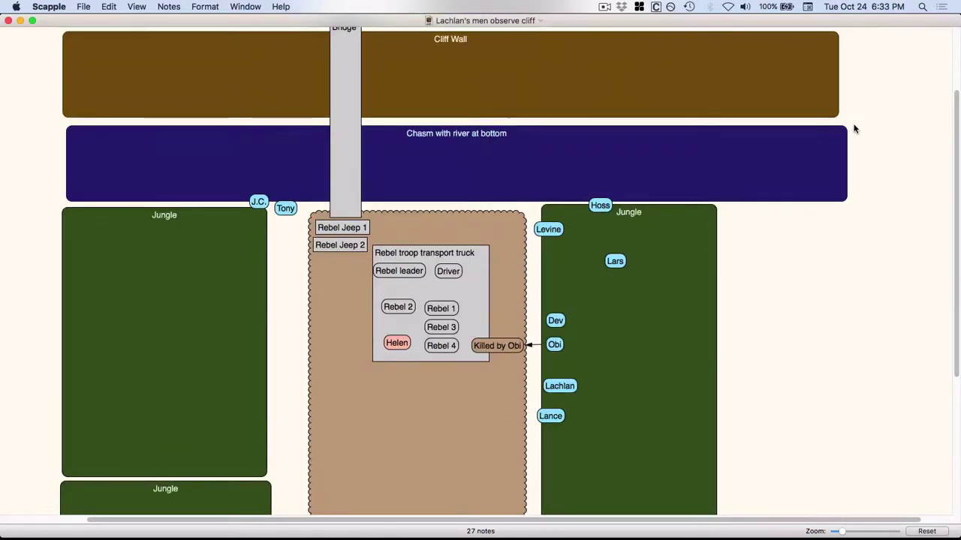
{"action": "scroll", "coordinate": [855, 129], "scroll_direction": "up", "scroll_amount": 8}
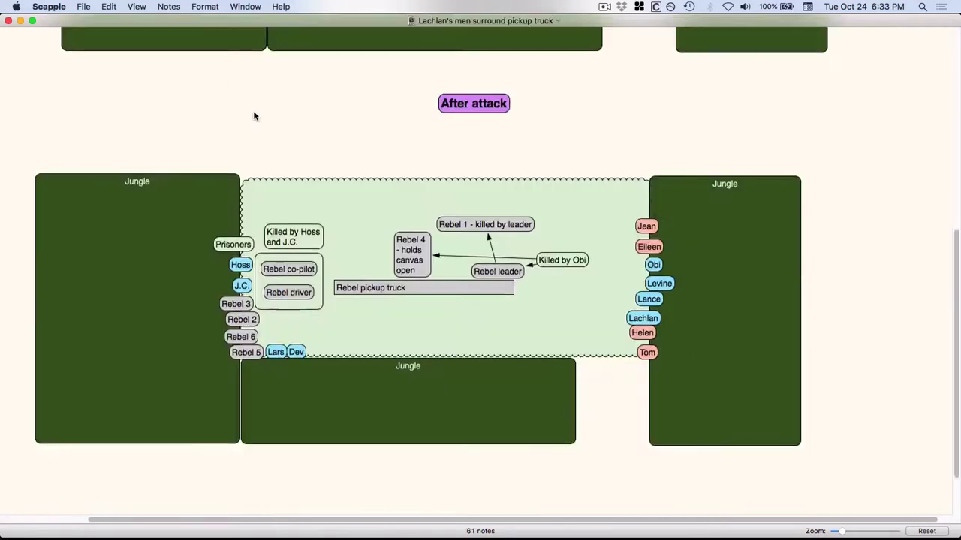
Scroll the board up, then down to bring the After attack positions diagram into view.
{"action": "scroll", "coordinate": [253, 113], "scroll_direction": "up", "scroll_amount": 10}
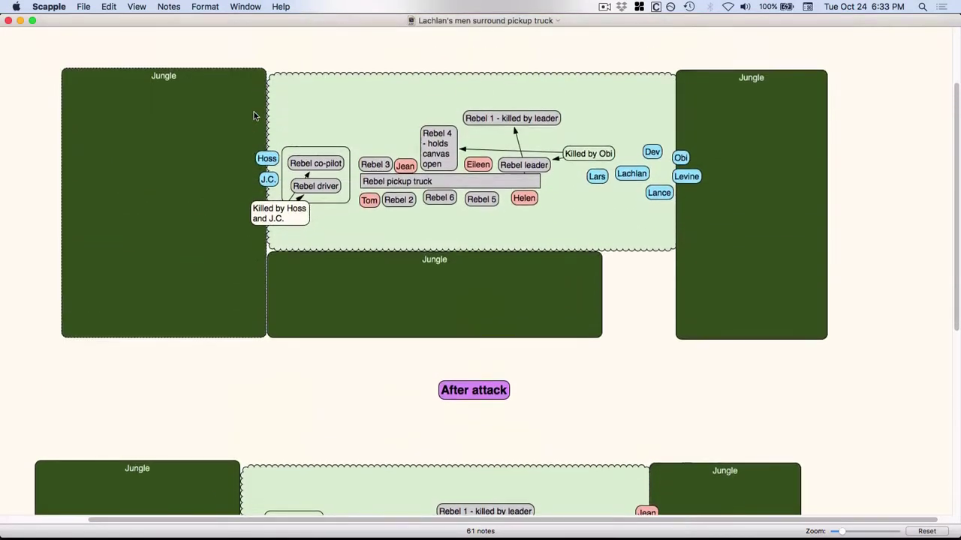
{"action": "scroll", "coordinate": [253, 114], "scroll_direction": "up", "scroll_amount": 4}
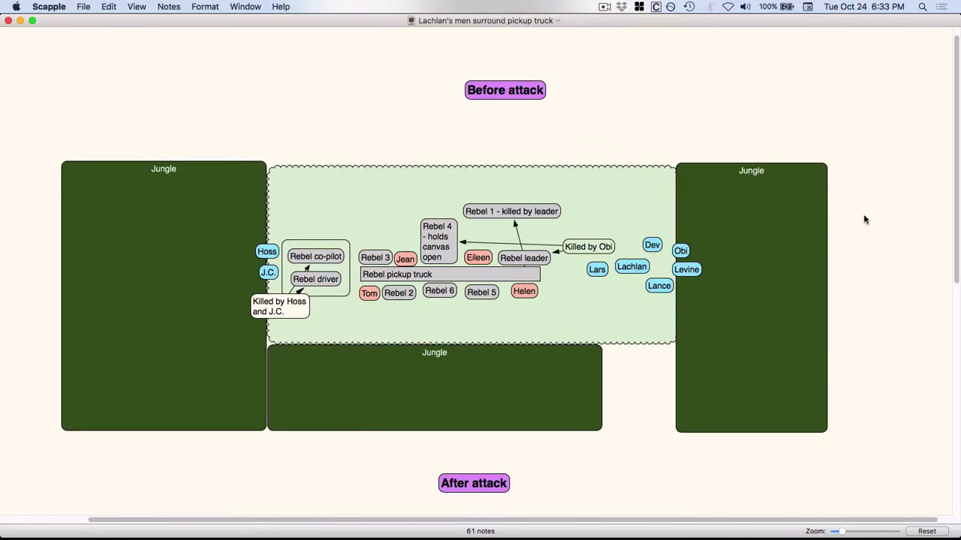
{"action": "scroll", "coordinate": [864, 219], "scroll_direction": "down", "scroll_amount": 8}
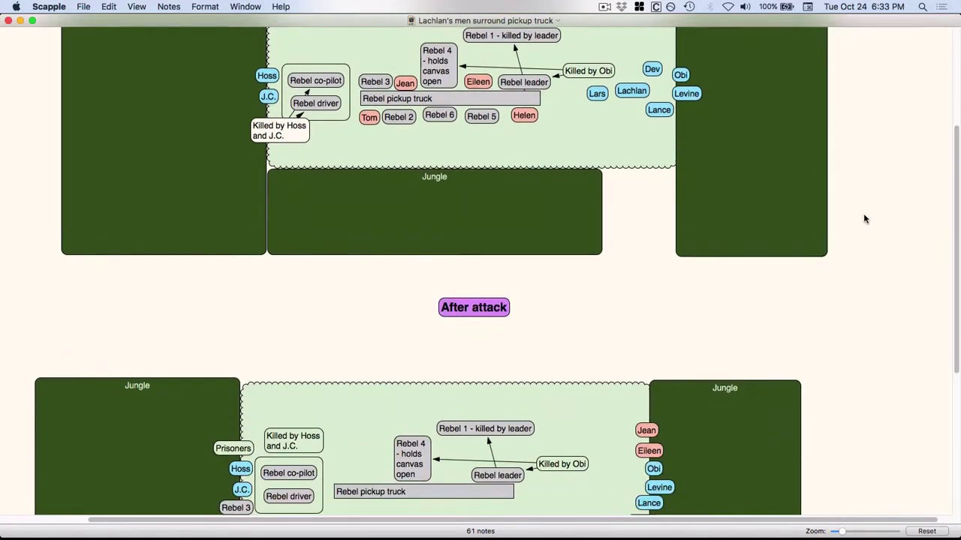
{"action": "scroll", "coordinate": [864, 219], "scroll_direction": "down", "scroll_amount": 10}
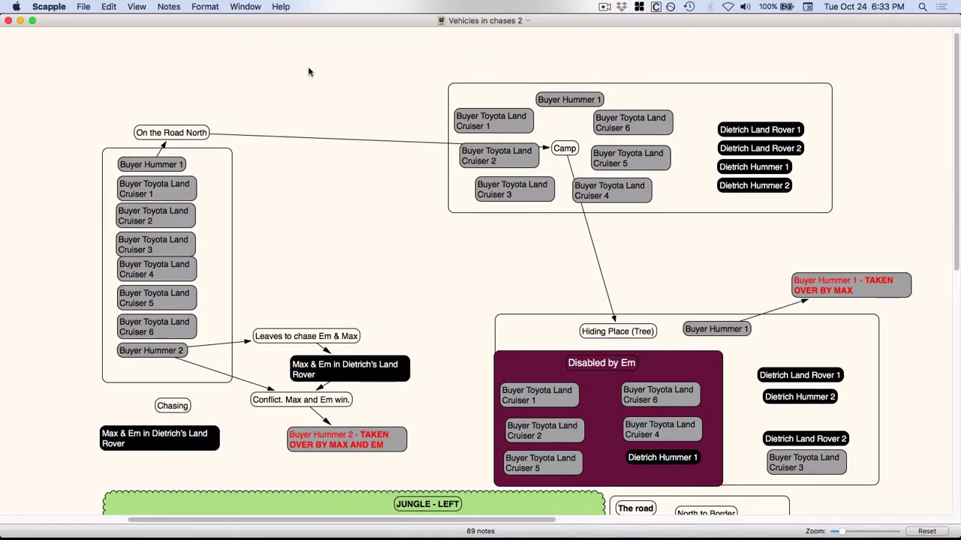
Scroll down through the Vehicles in chases 2 board's vehicle-tracking notes.
{"action": "scroll", "coordinate": [308, 71], "scroll_direction": "down", "scroll_amount": 2}
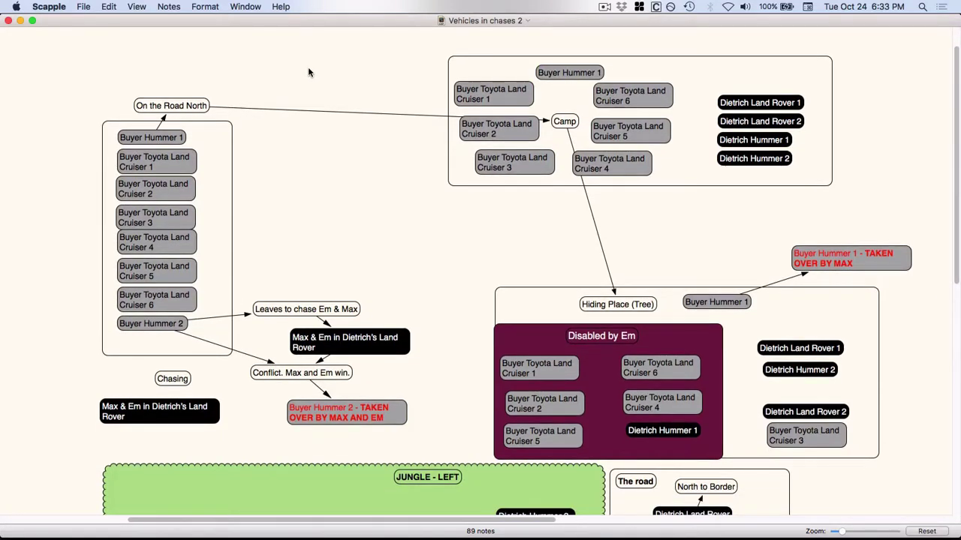
{"action": "scroll", "coordinate": [308, 72], "scroll_direction": "down", "scroll_amount": 10}
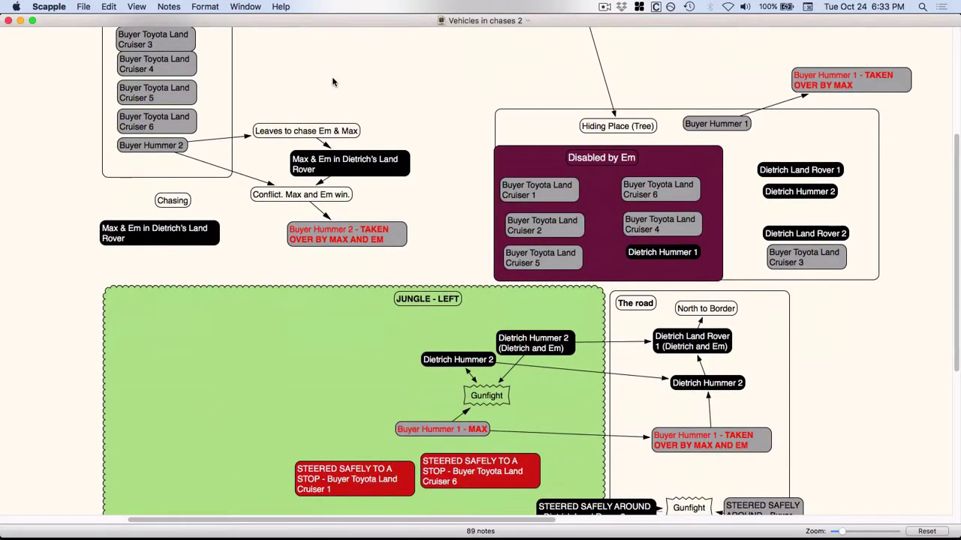
{"action": "scroll", "coordinate": [334, 81], "scroll_direction": "down", "scroll_amount": 5}
{"action": "scroll", "coordinate": [333, 82], "scroll_direction": "down", "scroll_amount": 8}
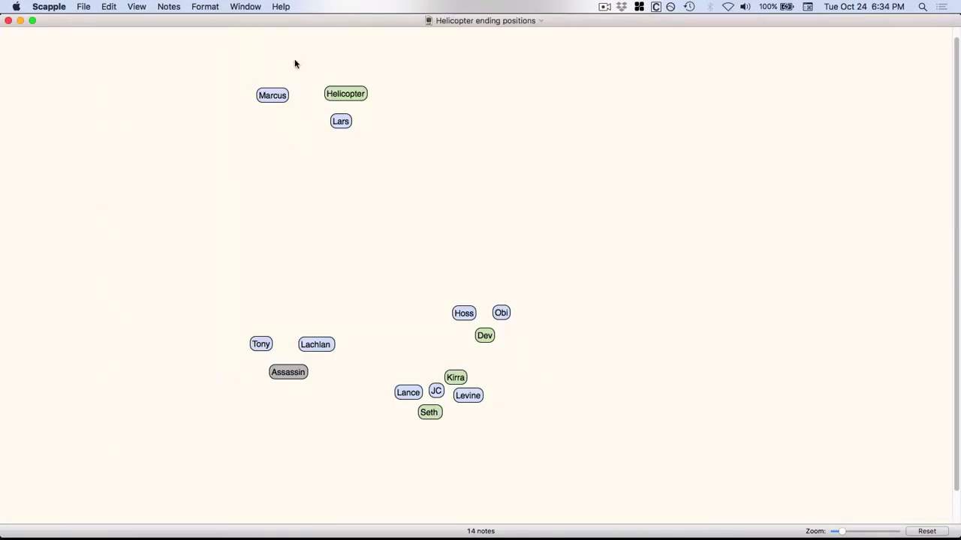
{"action": "left_click", "coordinate": [339, 95]}
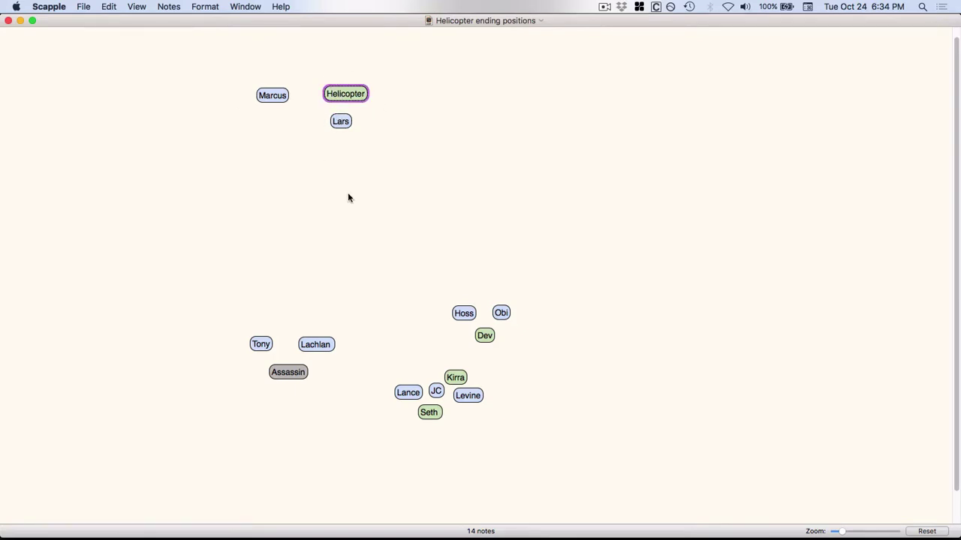